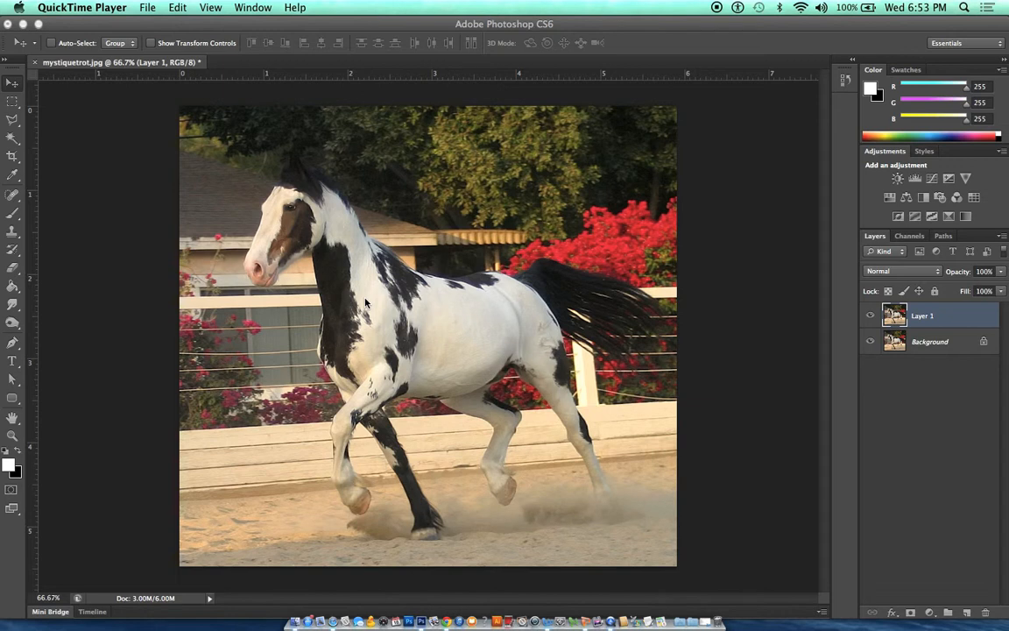
Apply a Motion Blur to Layer 1 at an angle of -4° with a distance slightly above 23 pixels
{"action": "left_click", "coordinate": [934, 313]}
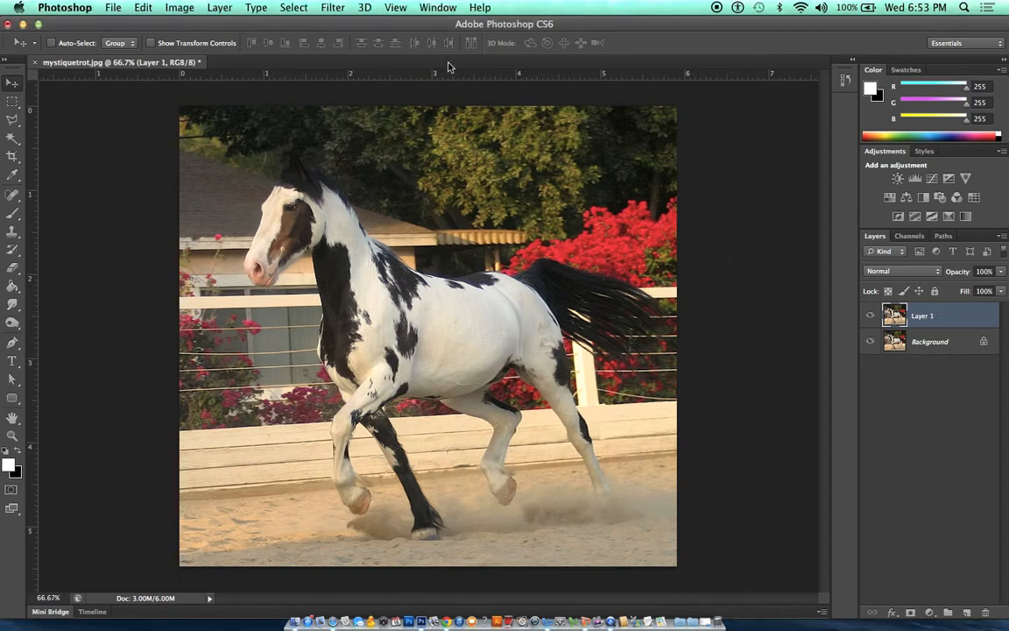
{"action": "left_click", "coordinate": [344, 10]}
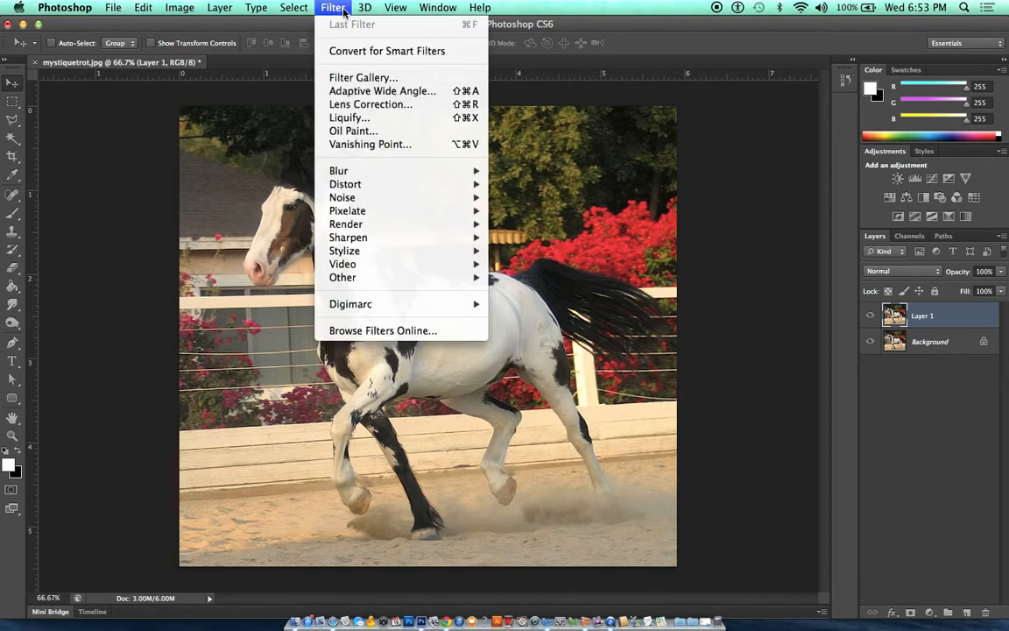
{"action": "mouse_move", "coordinate": [360, 169]}
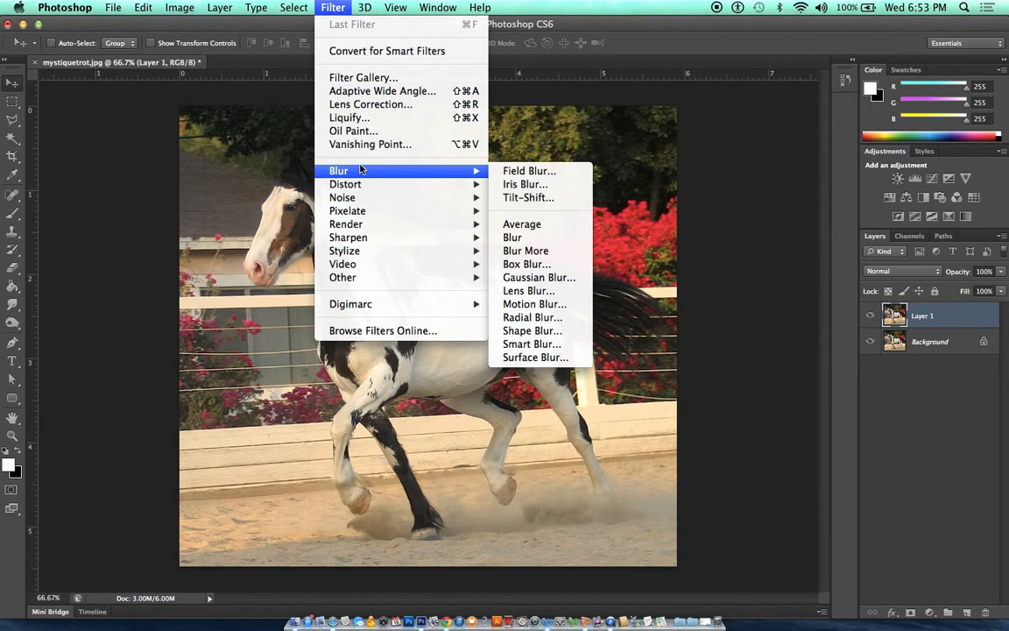
{"action": "left_click", "coordinate": [534, 304]}
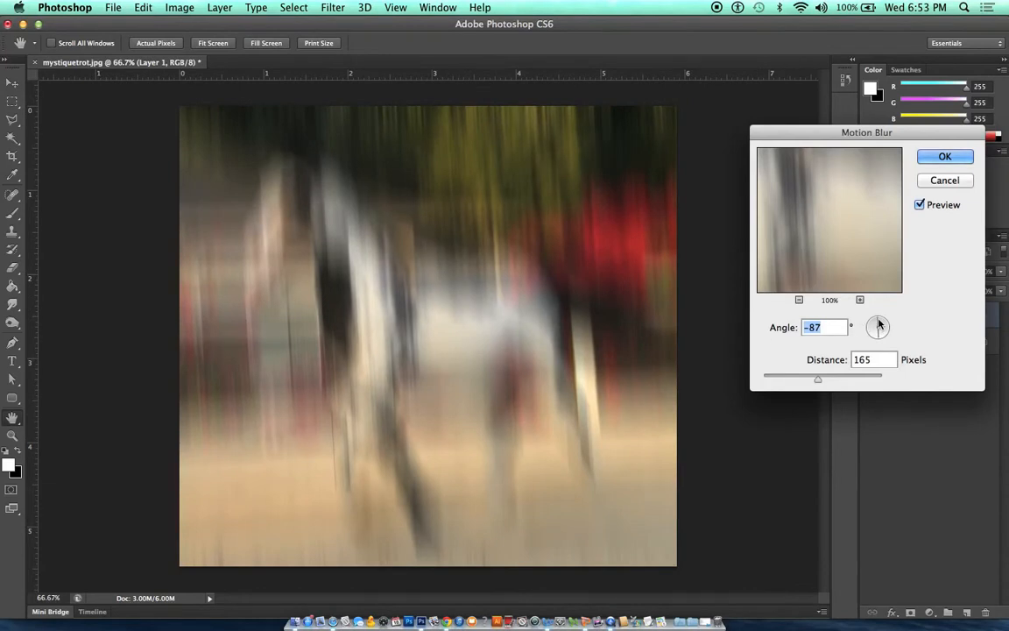
{"action": "left_click_drag", "start_coordinate": [878, 326], "coordinate": [888, 330]}
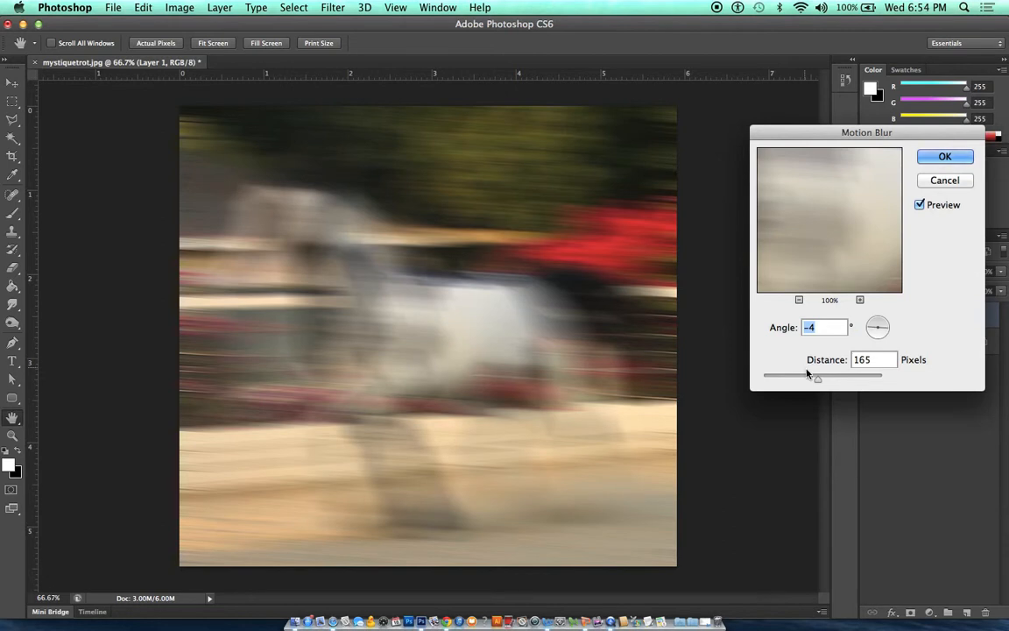
{"action": "left_click_drag", "start_coordinate": [815, 379], "coordinate": [779, 381]}
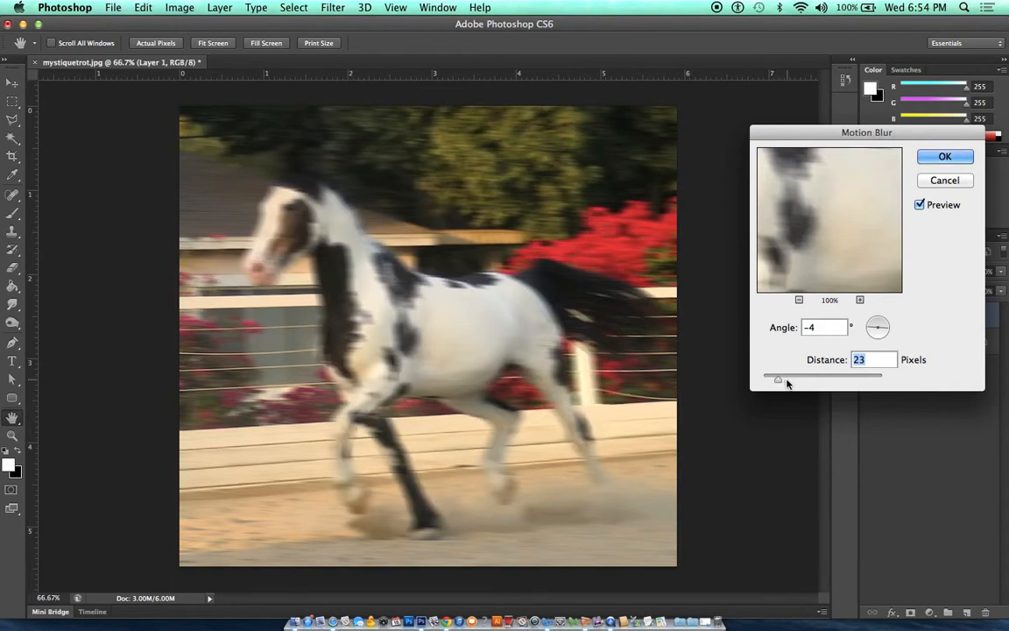
{"action": "left_click_drag", "start_coordinate": [780, 383], "coordinate": [785, 382]}
{"action": "left_click", "coordinate": [934, 158]}
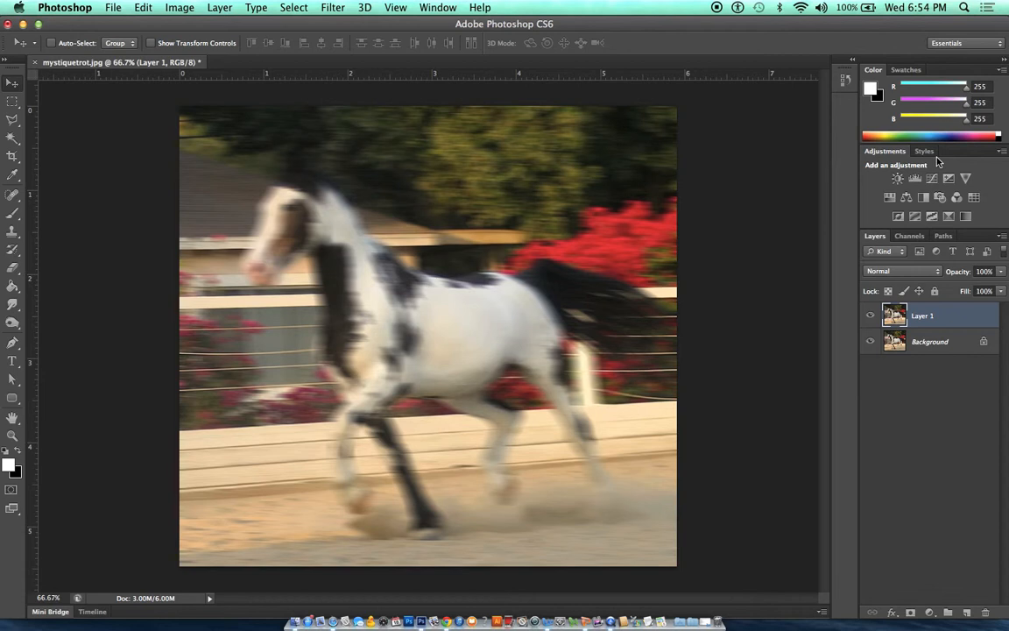
Add a layer mask to Layer 1 and set up a soft, low-hardness black brush for painting on it
{"action": "left_click", "coordinate": [911, 613]}
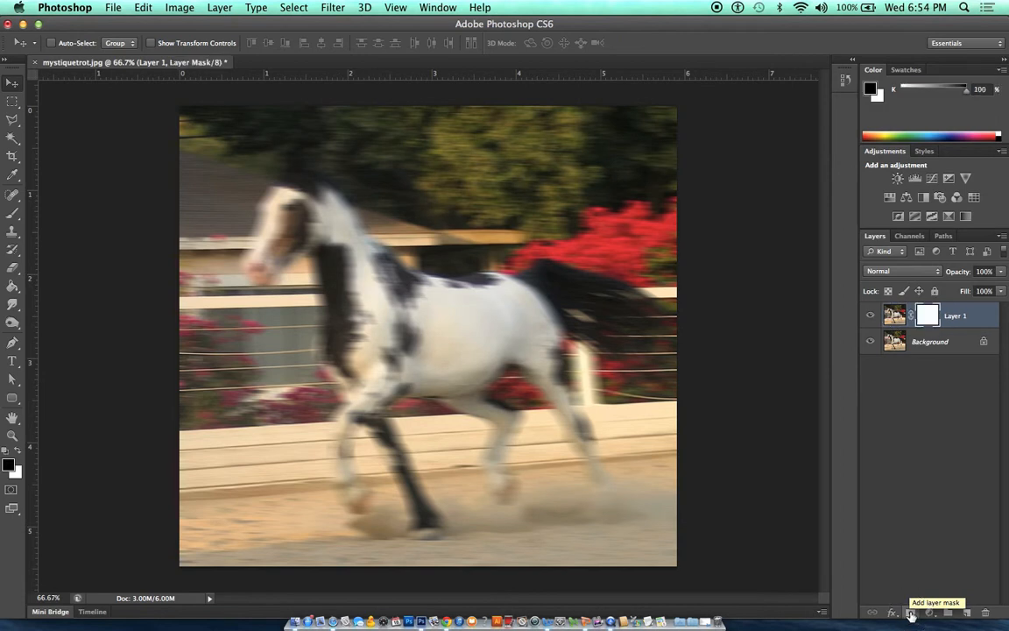
{"action": "left_click", "coordinate": [16, 215]}
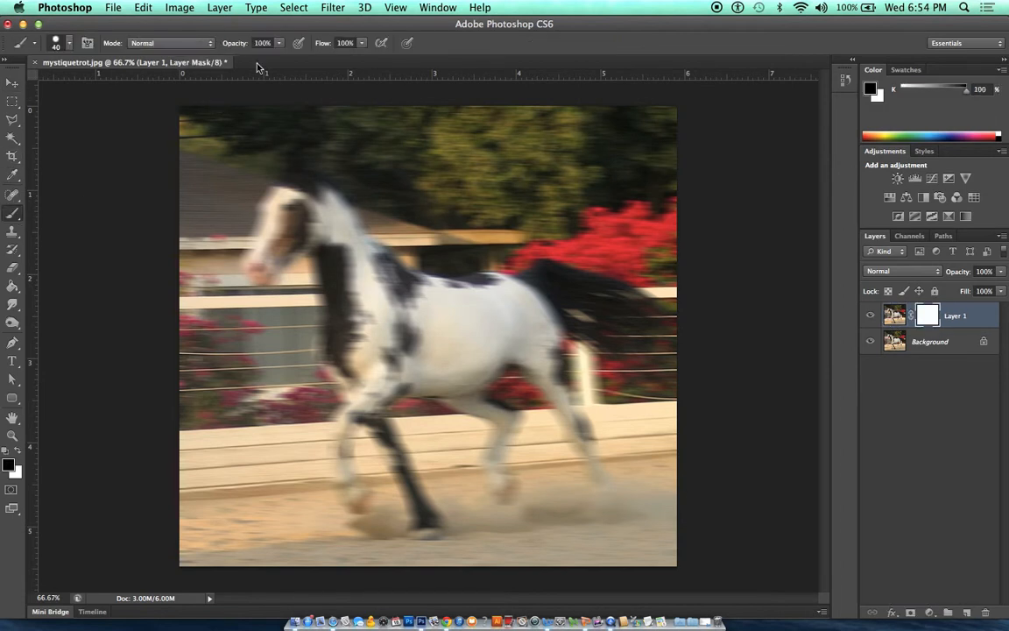
{"action": "left_click", "coordinate": [65, 50]}
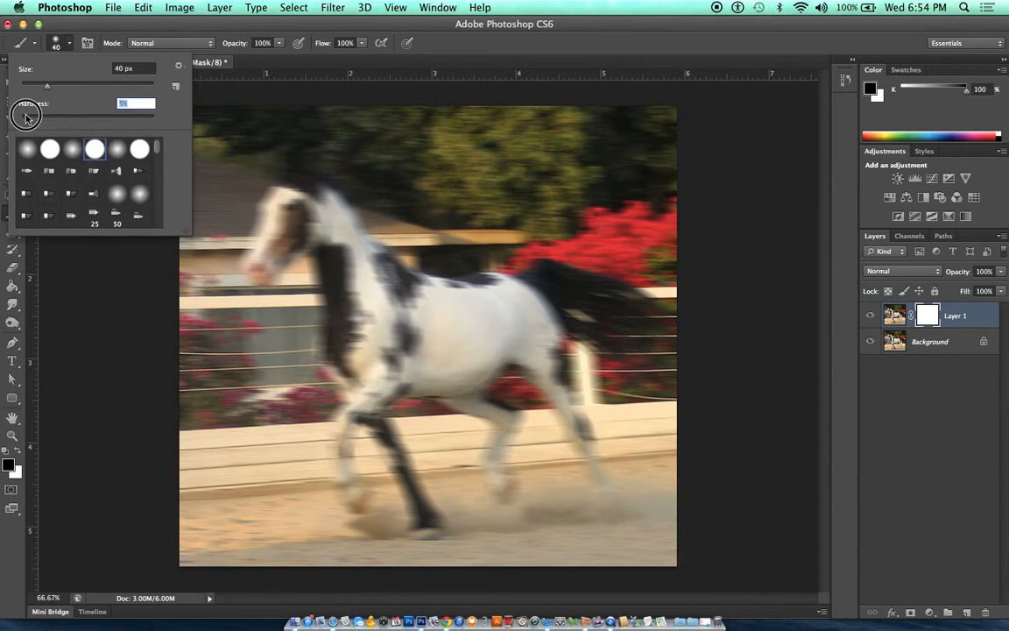
{"action": "left_click", "coordinate": [261, 71]}
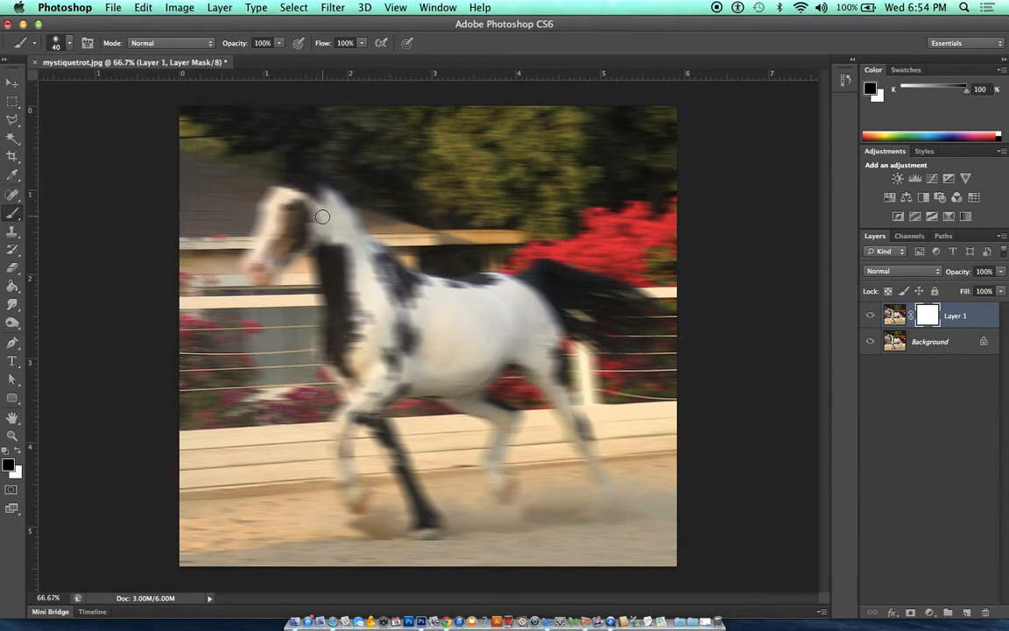
Enlarge the brush to 200 px and dab black on Layer 1's mask over the horse's chest and face
{"action": "key", "text": "bracketright"}
{"action": "key", "text": "bracketright"}
{"action": "key", "text": "bracketright"}
{"action": "key", "text": "bracketright"}
{"action": "key", "text": "bracketright"}
{"action": "key", "text": "bracketright"}
{"action": "key", "text": "bracketright"}
{"action": "key", "text": "bracketright"}
{"action": "key", "text": "bracketright"}
{"action": "key", "text": "bracketright"}
{"action": "mouse_move", "coordinate": [364, 325]}
{"action": "left_mouse_down"}
{"action": "mouse_move", "coordinate": [338, 317]}
{"action": "mouse_move", "coordinate": [302, 254]}
{"action": "mouse_move", "coordinate": [296, 199]}
{"action": "left_mouse_up"}
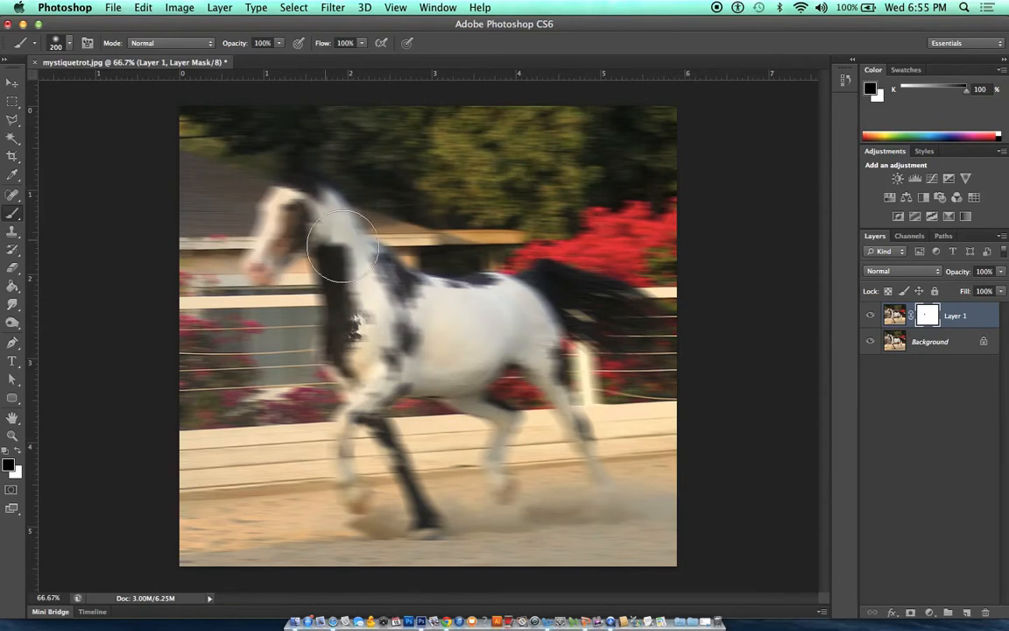
{"action": "left_click", "coordinate": [275, 196]}
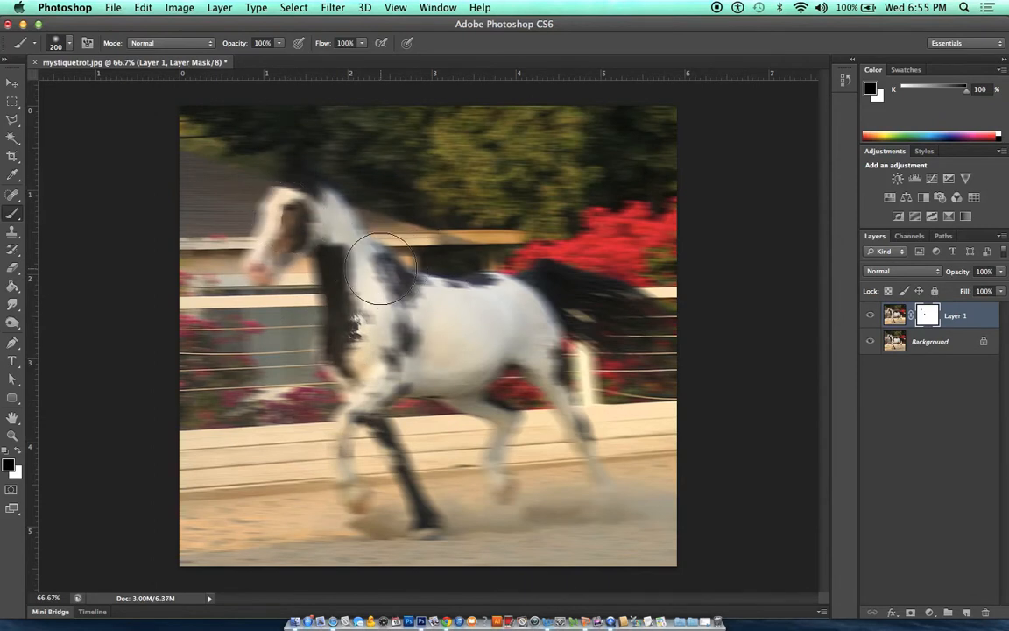
Reveal the sharp face and neck through Layer 1's mask at 40% brush opacity, reducing the brush to 100 px
{"action": "key", "text": "4"}
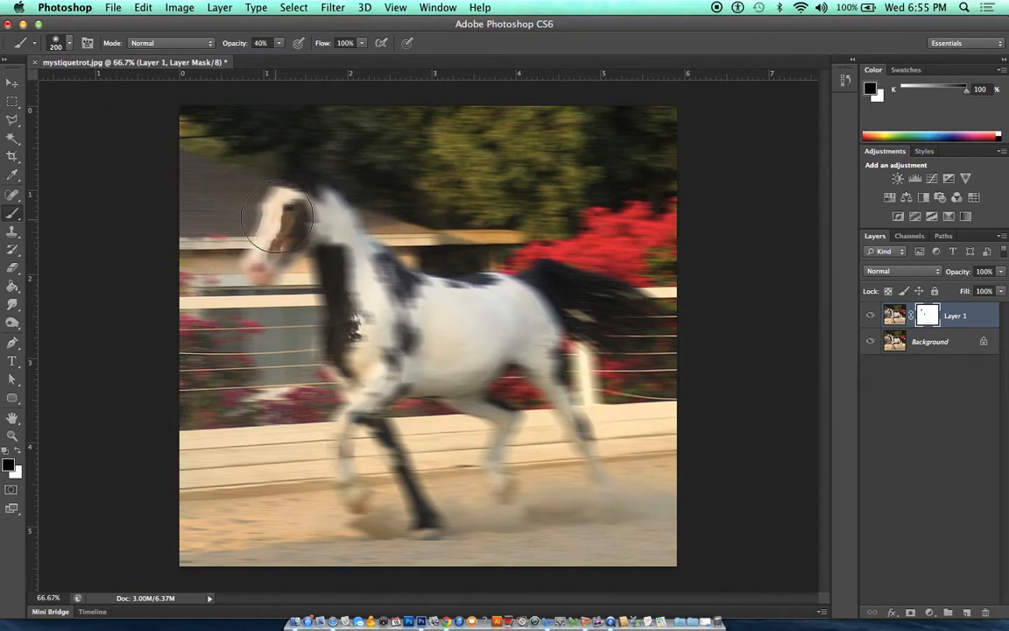
{"action": "mouse_move", "coordinate": [298, 211]}
{"action": "left_mouse_down"}
{"action": "mouse_move", "coordinate": [256, 264]}
{"action": "mouse_move", "coordinate": [294, 218]}
{"action": "mouse_move", "coordinate": [272, 246]}
{"action": "mouse_move", "coordinate": [319, 236]}
{"action": "mouse_move", "coordinate": [333, 263]}
{"action": "mouse_move", "coordinate": [319, 224]}
{"action": "mouse_move", "coordinate": [363, 283]}
{"action": "mouse_move", "coordinate": [337, 263]}
{"action": "mouse_move", "coordinate": [327, 216]}
{"action": "mouse_move", "coordinate": [347, 254]}
{"action": "mouse_move", "coordinate": [330, 212]}
{"action": "mouse_move", "coordinate": [356, 255]}
{"action": "mouse_move", "coordinate": [315, 202]}
{"action": "mouse_move", "coordinate": [356, 246]}
{"action": "mouse_move", "coordinate": [323, 209]}
{"action": "mouse_move", "coordinate": [352, 241]}
{"action": "left_mouse_up"}
{"action": "key", "text": "bracketleft"}
{"action": "key", "text": "bracketleft"}
{"action": "key", "text": "bracketleft"}
{"action": "key", "text": "bracketleft"}
{"action": "left_click", "coordinate": [364, 280]}
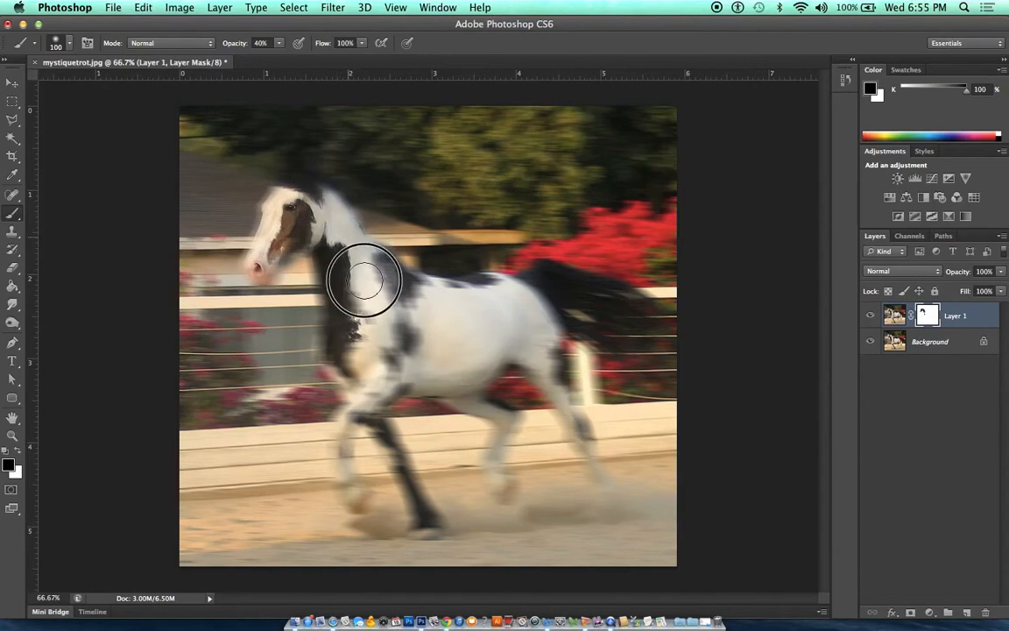
Paint black on the mask to sharpen the horse's chest, upper front leg, front of the neck and muzzle
{"action": "mouse_move", "coordinate": [366, 337]}
{"action": "left_mouse_down"}
{"action": "mouse_move", "coordinate": [371, 316]}
{"action": "mouse_move", "coordinate": [388, 349]}
{"action": "left_mouse_up"}
{"action": "left_click", "coordinate": [345, 418]}
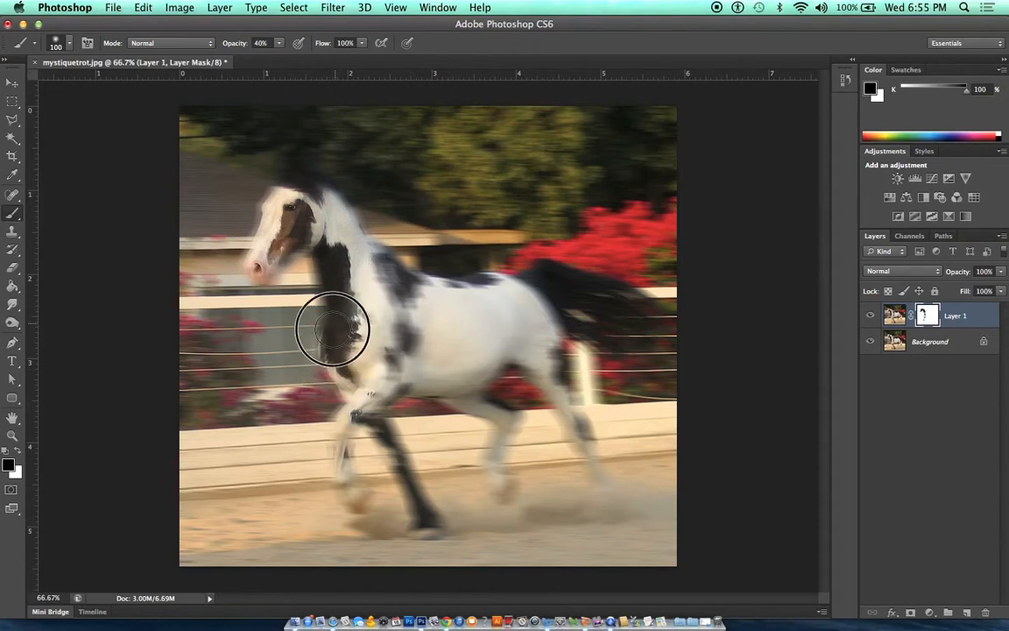
{"action": "mouse_move", "coordinate": [335, 315]}
{"action": "left_mouse_down"}
{"action": "mouse_move", "coordinate": [324, 254]}
{"action": "mouse_move", "coordinate": [289, 232]}
{"action": "mouse_move", "coordinate": [261, 272]}
{"action": "mouse_move", "coordinate": [249, 238]}
{"action": "mouse_move", "coordinate": [293, 162]}
{"action": "mouse_move", "coordinate": [281, 176]}
{"action": "mouse_move", "coordinate": [288, 198]}
{"action": "mouse_move", "coordinate": [315, 221]}
{"action": "mouse_move", "coordinate": [292, 154]}
{"action": "mouse_move", "coordinate": [253, 182]}
{"action": "mouse_move", "coordinate": [264, 181]}
{"action": "mouse_move", "coordinate": [262, 201]}
{"action": "mouse_move", "coordinate": [238, 186]}
{"action": "mouse_move", "coordinate": [229, 210]}
{"action": "mouse_move", "coordinate": [250, 185]}
{"action": "mouse_move", "coordinate": [256, 224]}
{"action": "mouse_move", "coordinate": [229, 256]}
{"action": "left_mouse_up"}
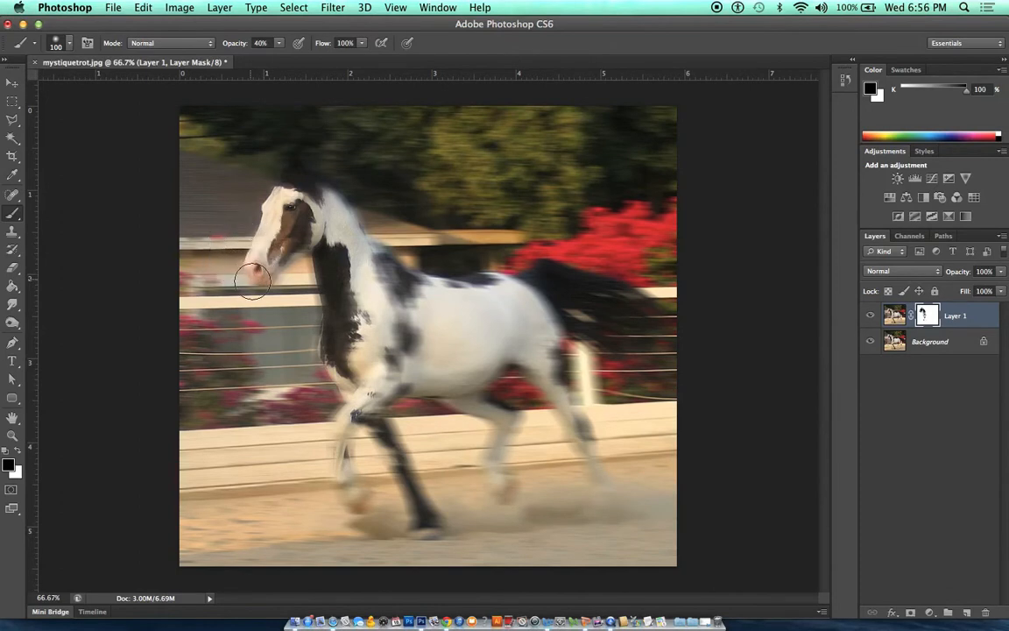
{"action": "left_click", "coordinate": [276, 270]}
{"action": "mouse_move", "coordinate": [325, 349]}
{"action": "left_mouse_down"}
{"action": "mouse_move", "coordinate": [327, 322]}
{"action": "mouse_move", "coordinate": [316, 319]}
{"action": "left_mouse_up"}
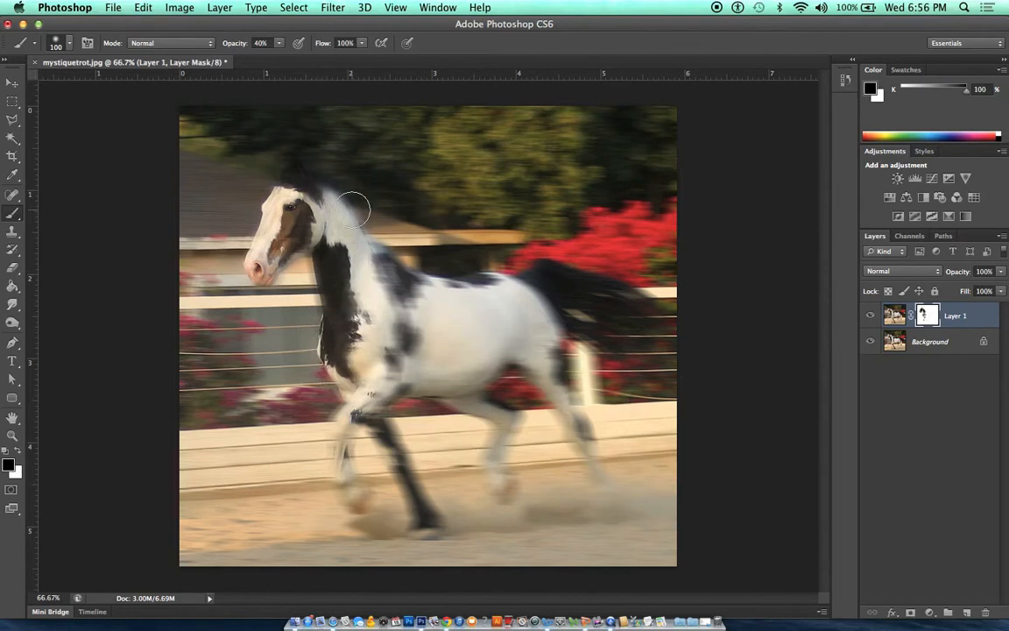
Bring back sharpness on the mask along the horse's poll, the back of its neck and its shoulder
{"action": "left_click", "coordinate": [320, 187]}
{"action": "left_click", "coordinate": [375, 265]}
{"action": "left_click", "coordinate": [368, 253]}
{"action": "left_click", "coordinate": [382, 273]}
{"action": "mouse_move", "coordinate": [382, 271]}
{"action": "left_mouse_down"}
{"action": "mouse_move", "coordinate": [365, 261]}
{"action": "mouse_move", "coordinate": [370, 282]}
{"action": "left_mouse_up"}
Lightly restore detail over the body and front leg with a 250 px brush at 10% opacity, and compare with the original photo
{"action": "key", "text": "bracketright"}
{"action": "key", "text": "bracketright"}
{"action": "key", "text": "bracketright"}
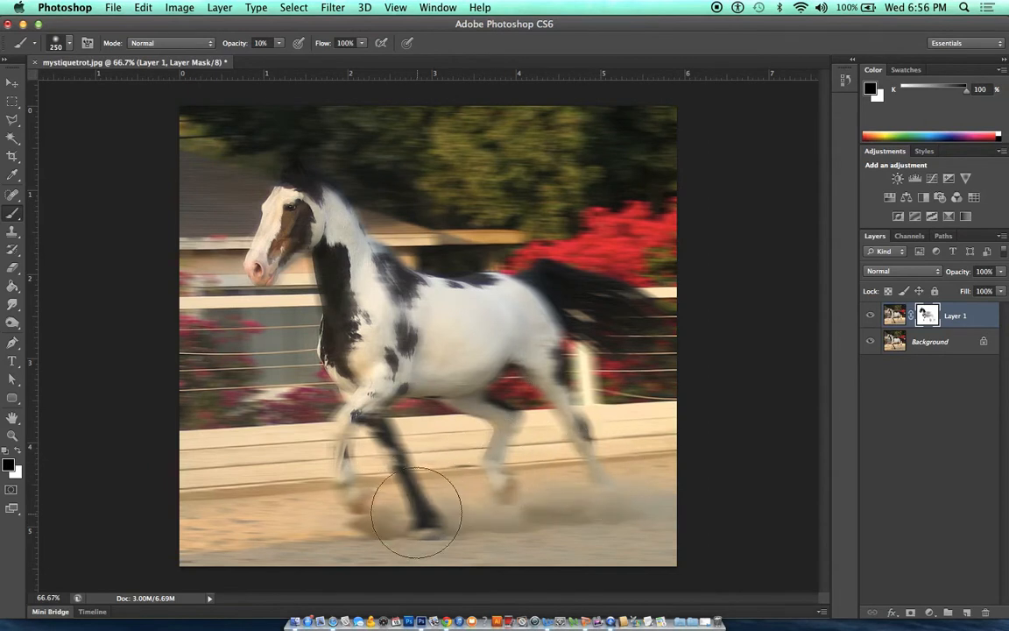
{"action": "left_click_drag", "start_coordinate": [415, 504], "coordinate": [386, 412]}
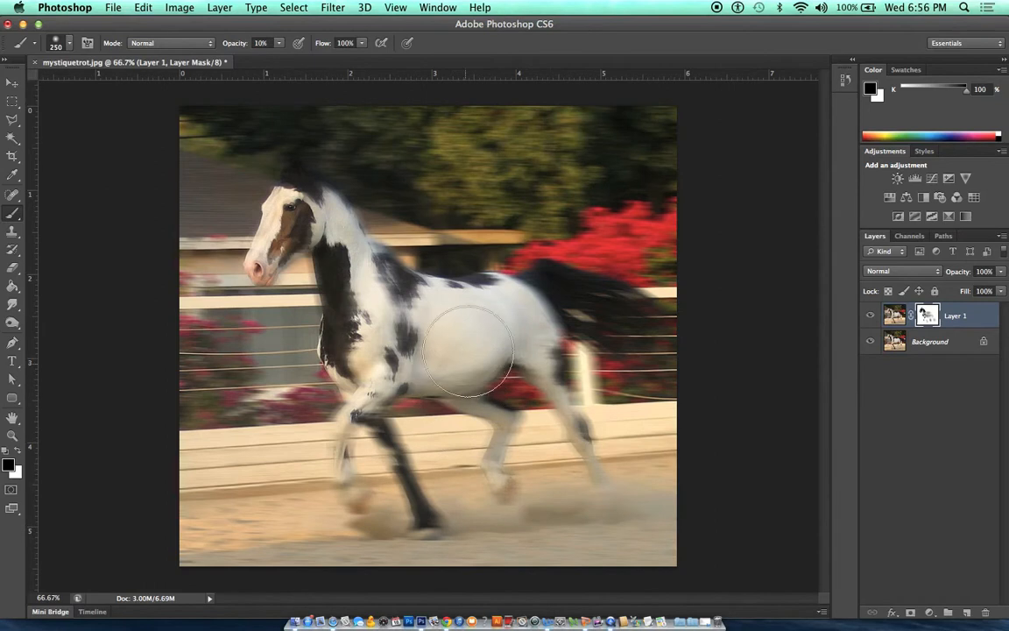
{"action": "left_click", "coordinate": [871, 318]}
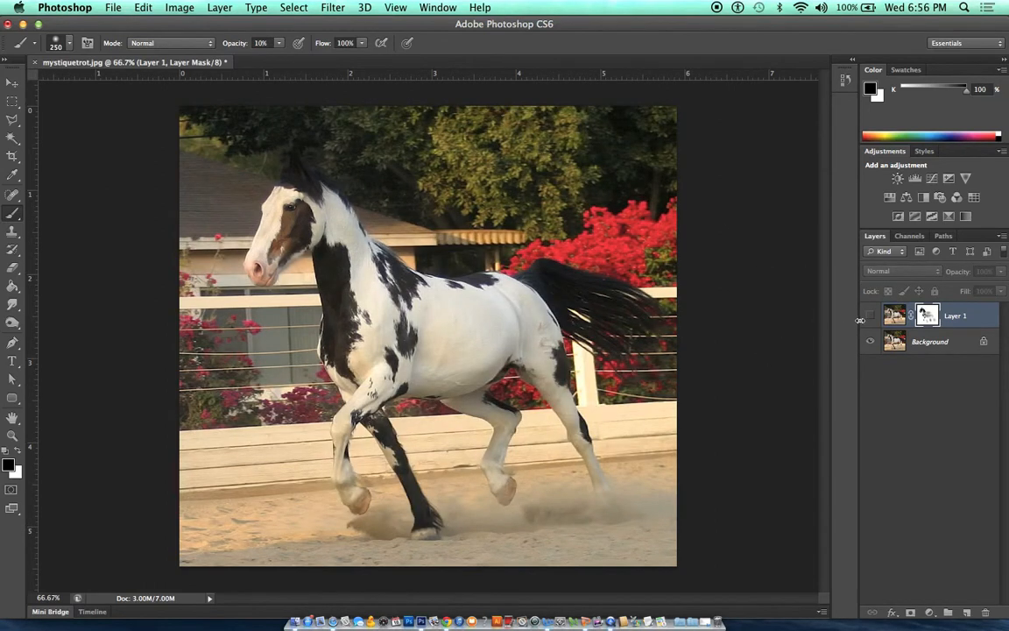
{"action": "left_click", "coordinate": [870, 318]}
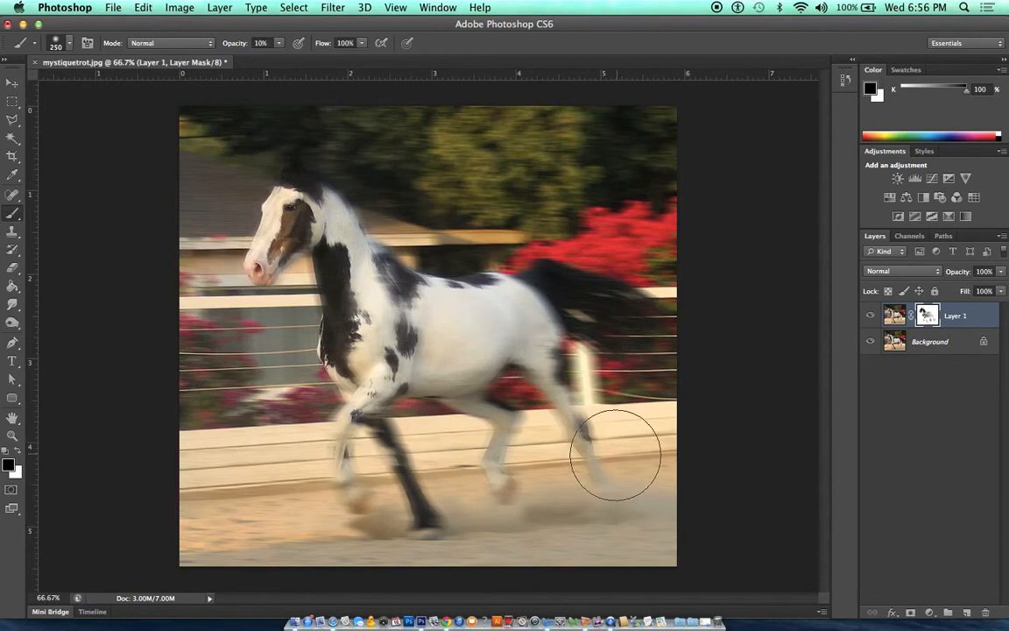
Add a Hue/Saturation adjustment layer above Layer 1 with Saturation at -100
{"action": "left_click", "coordinate": [927, 613]}
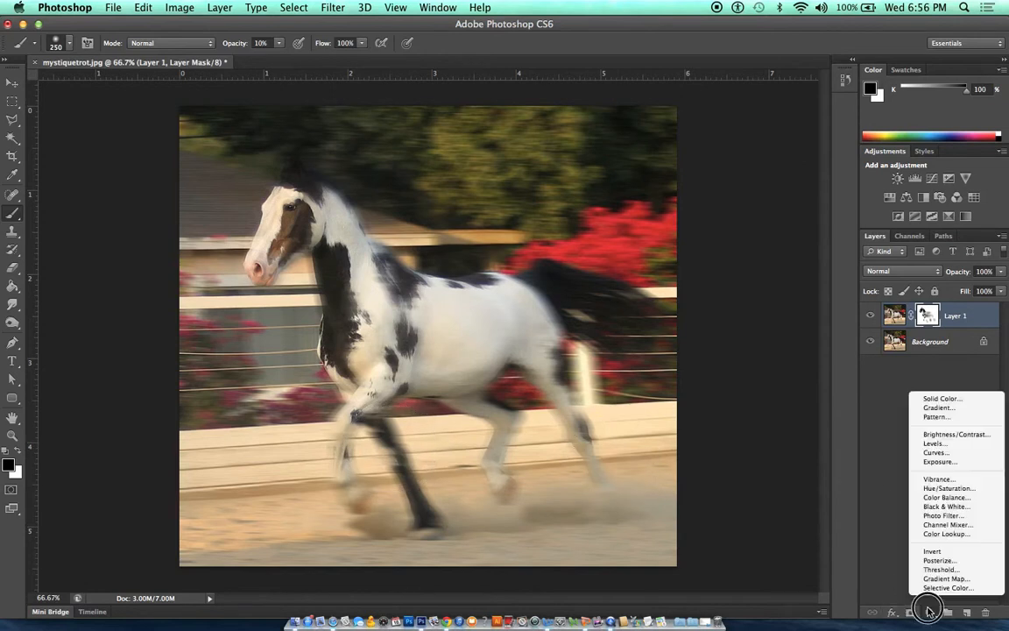
{"action": "left_click", "coordinate": [942, 488]}
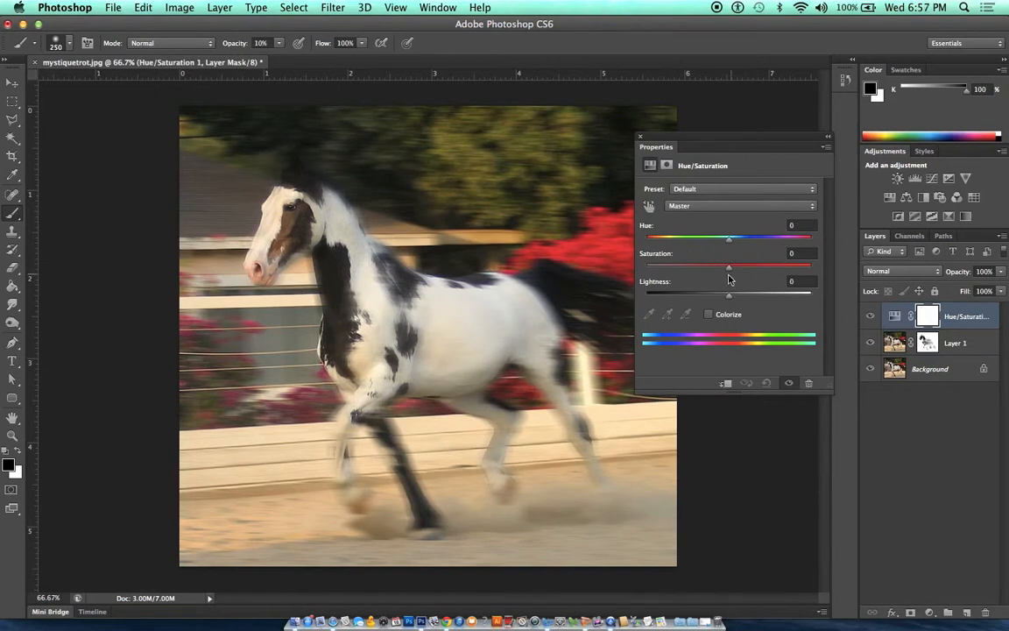
{"action": "left_click_drag", "start_coordinate": [720, 271], "coordinate": [665, 270]}
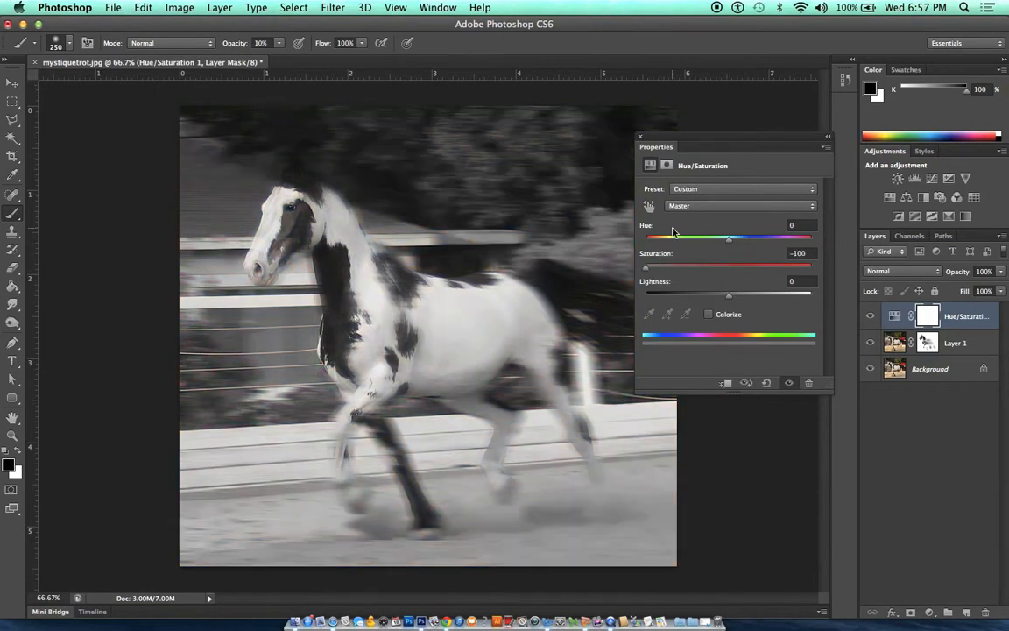
{"action": "left_click", "coordinate": [639, 137]}
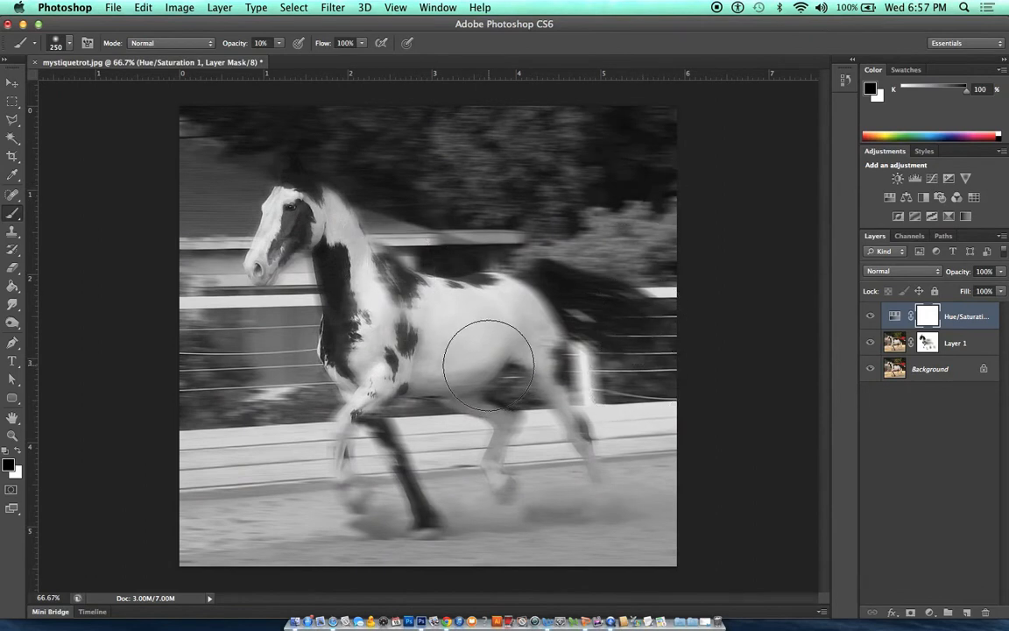
Paint black on the Hue/Saturation mask at 100% opacity to restore colour to the horse's head, neck and chest, reducing the brush to 150 px
{"action": "key", "text": "bracketright"}
{"action": "key", "text": "bracketright"}
{"action": "key", "text": "bracketright"}
{"action": "mouse_move", "coordinate": [286, 220]}
{"action": "left_mouse_down"}
{"action": "mouse_move", "coordinate": [311, 200]}
{"action": "mouse_move", "coordinate": [285, 207]}
{"action": "mouse_move", "coordinate": [278, 238]}
{"action": "mouse_move", "coordinate": [297, 203]}
{"action": "mouse_move", "coordinate": [281, 236]}
{"action": "mouse_move", "coordinate": [307, 210]}
{"action": "mouse_move", "coordinate": [321, 237]}
{"action": "mouse_move", "coordinate": [302, 213]}
{"action": "mouse_move", "coordinate": [320, 225]}
{"action": "mouse_move", "coordinate": [359, 317]}
{"action": "mouse_move", "coordinate": [366, 295]}
{"action": "mouse_move", "coordinate": [362, 339]}
{"action": "mouse_move", "coordinate": [374, 313]}
{"action": "mouse_move", "coordinate": [378, 340]}
{"action": "mouse_move", "coordinate": [409, 336]}
{"action": "mouse_move", "coordinate": [371, 327]}
{"action": "mouse_move", "coordinate": [369, 337]}
{"action": "mouse_move", "coordinate": [395, 328]}
{"action": "left_mouse_up"}
{"action": "key", "text": "bracketleft"}
{"action": "key", "text": "bracketleft"}
{"action": "key", "text": "bracketleft"}
{"action": "mouse_move", "coordinate": [355, 273]}
{"action": "left_mouse_down"}
{"action": "mouse_move", "coordinate": [320, 202]}
{"action": "mouse_move", "coordinate": [287, 198]}
{"action": "mouse_move", "coordinate": [260, 262]}
{"action": "mouse_move", "coordinate": [267, 223]}
{"action": "mouse_move", "coordinate": [278, 256]}
{"action": "left_mouse_up"}
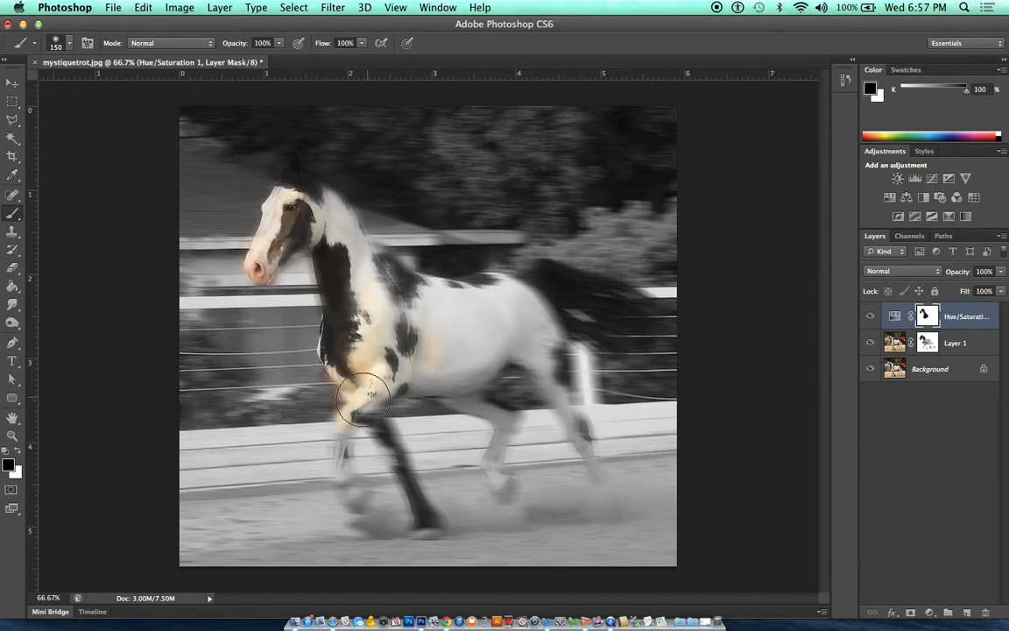
Refine the Hue/Saturation mask, painting black to restore colour on the horse's barrel and white to remove colour spill around the front legs
{"action": "key", "text": "x"}
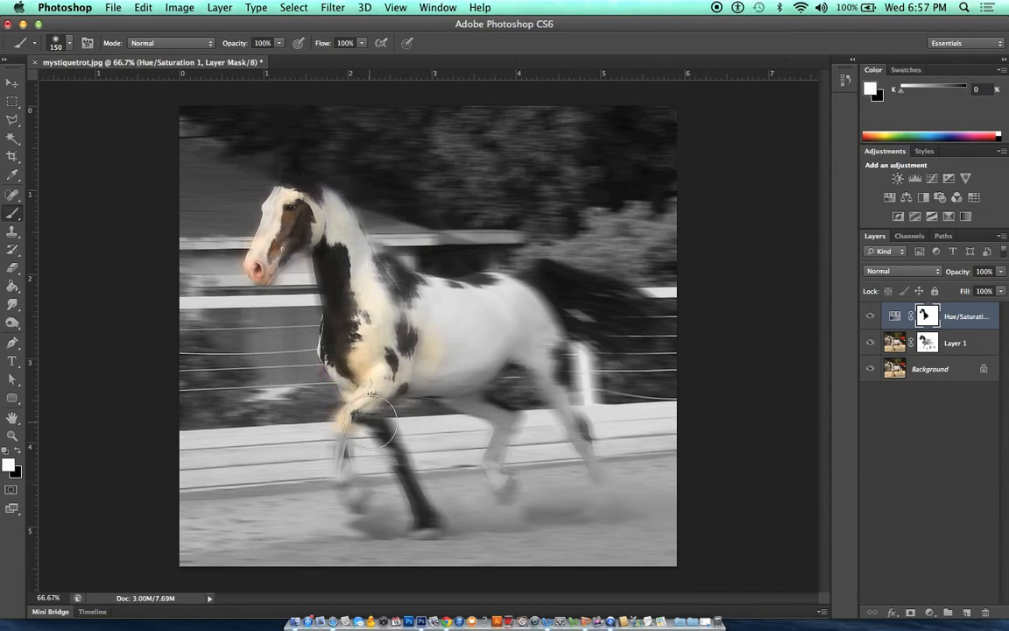
{"action": "key", "text": "x"}
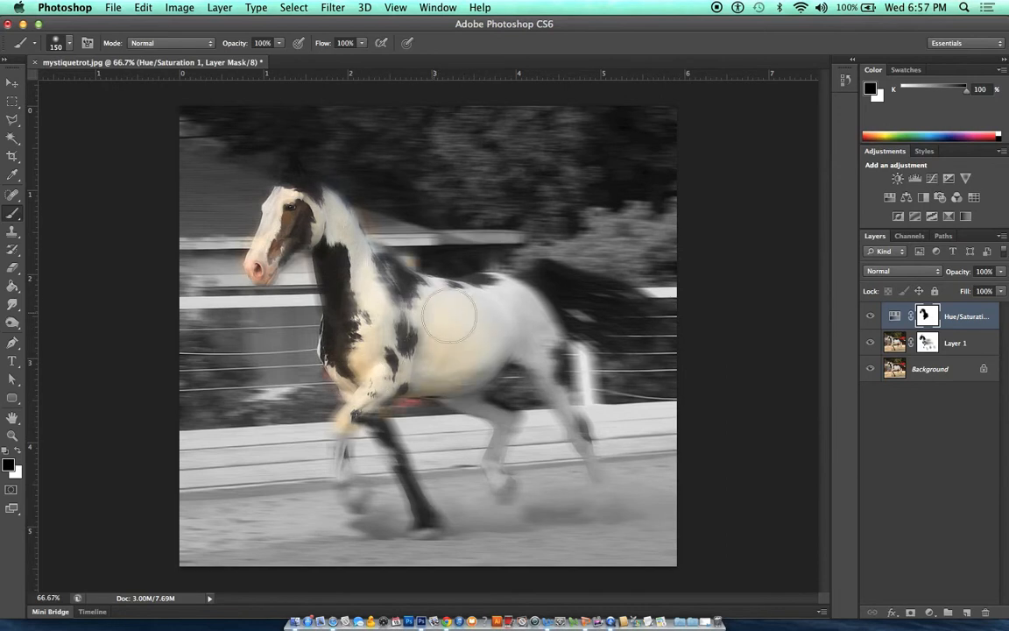
{"action": "key", "text": "x"}
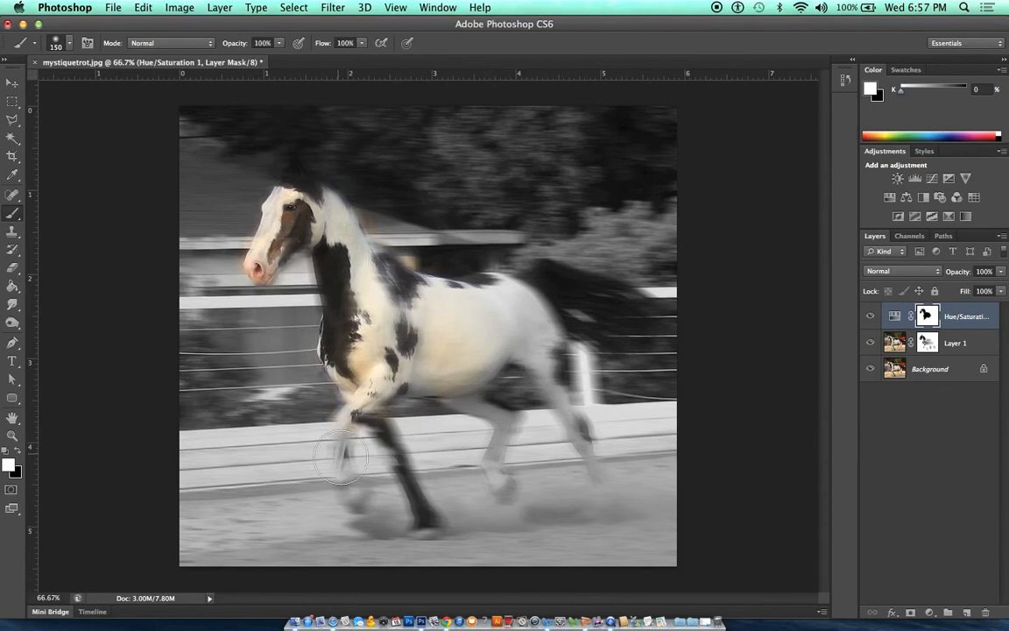
{"action": "left_click_drag", "start_coordinate": [387, 389], "coordinate": [360, 349]}
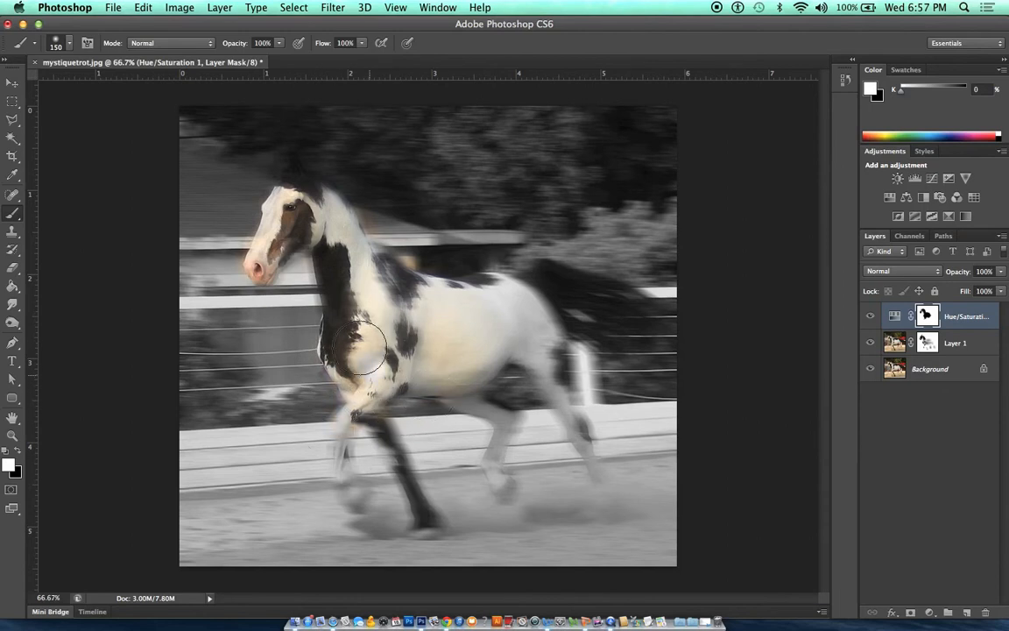